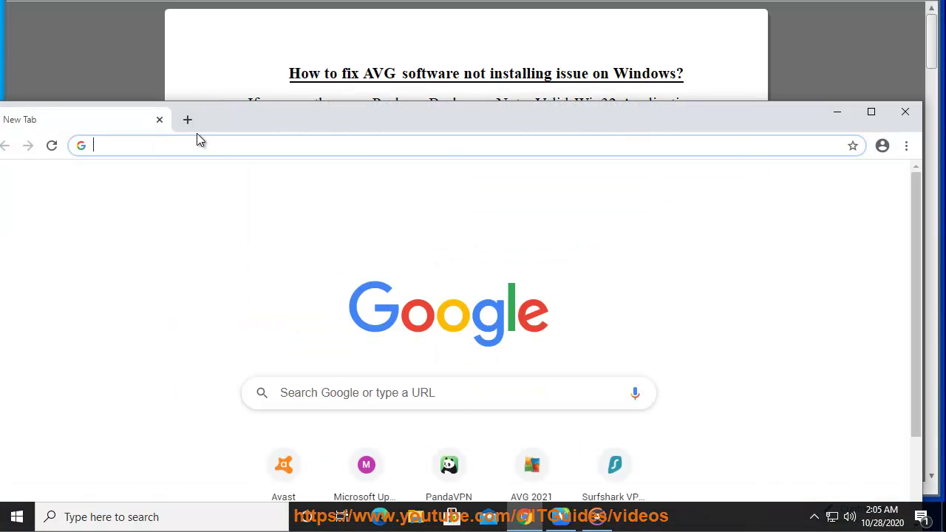
Step: Load avg.com in Chrome and open the AVG Ultimate product page from the PC menu
type("AVG.com")
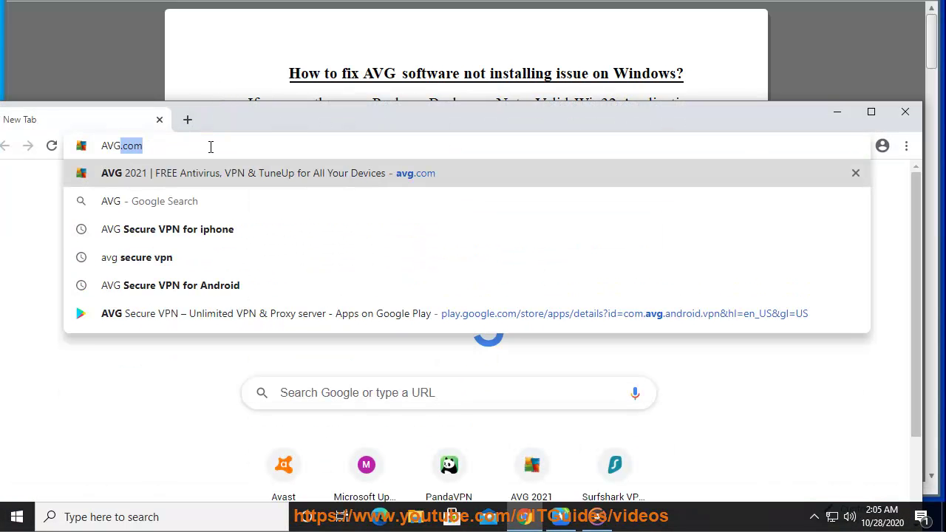
key("Return")
left_click_drag(243, 132, 278, 38)
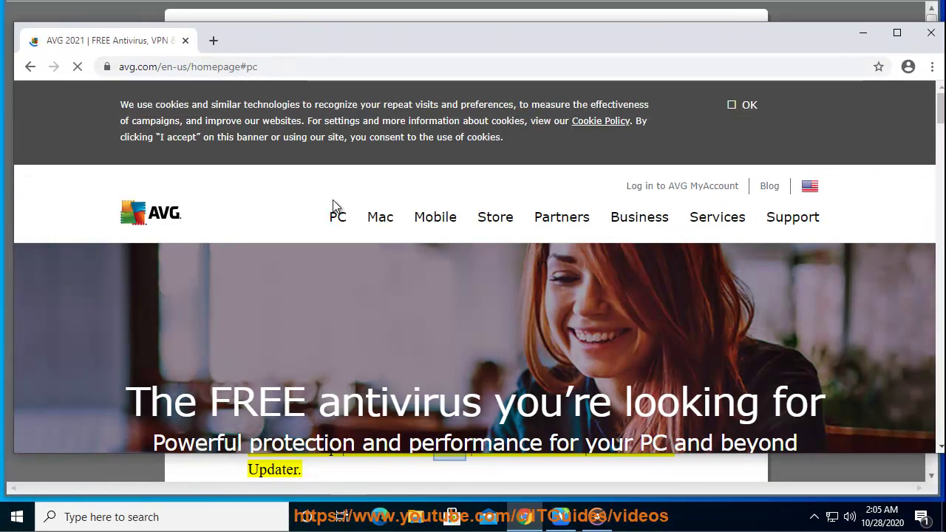
mouse_move(344, 224)
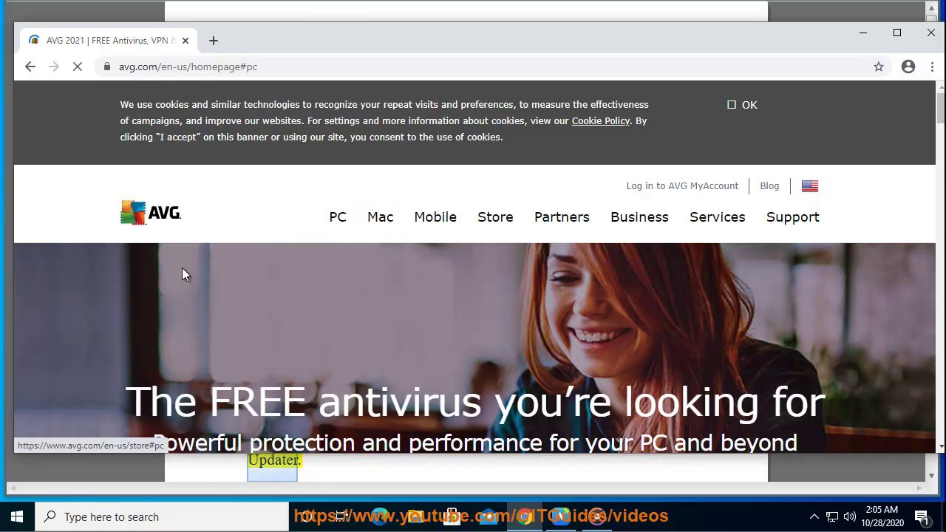
mouse_move(394, 221)
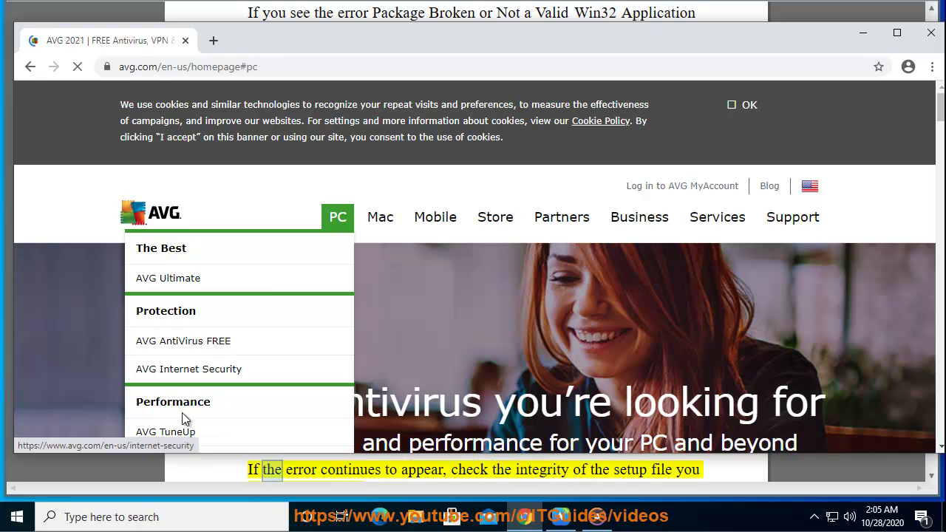
left_click(224, 281)
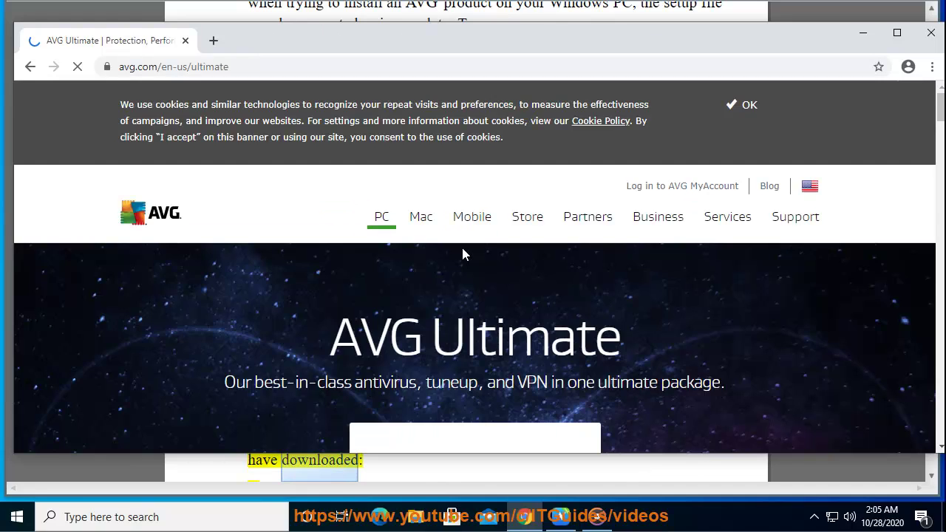
Step: Scroll the AVG Ultimate page down to its footer, then minimize Chrome
scroll(562, 314, "down", 3)
scroll(591, 331, "down", 2)
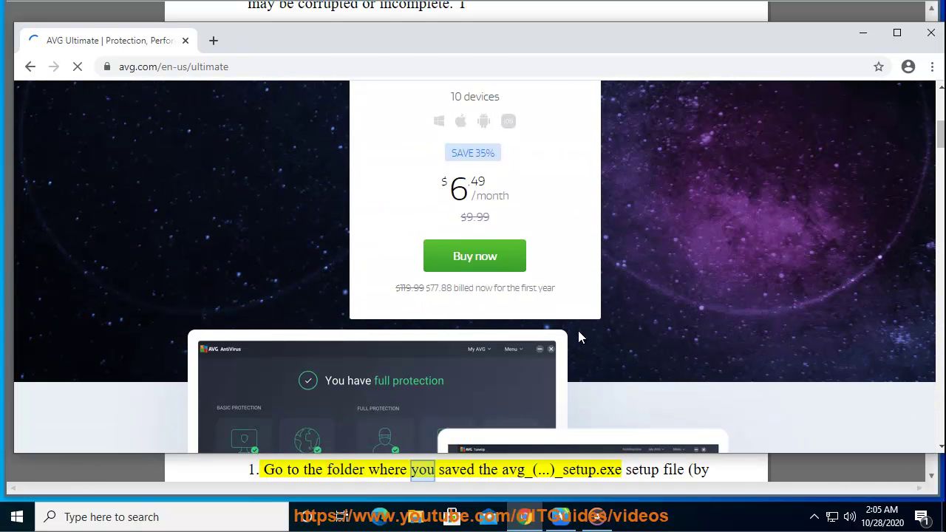
scroll(613, 300, "down", 10)
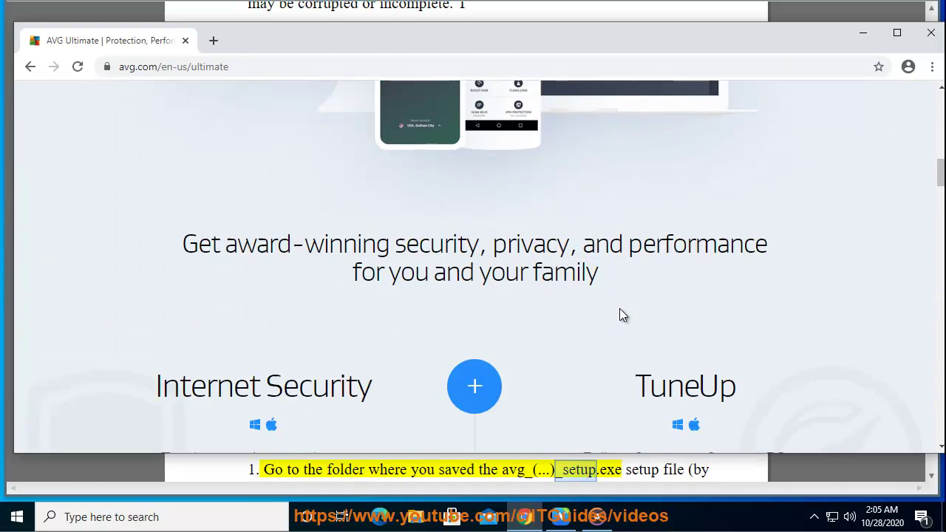
scroll(610, 325, "down", 6)
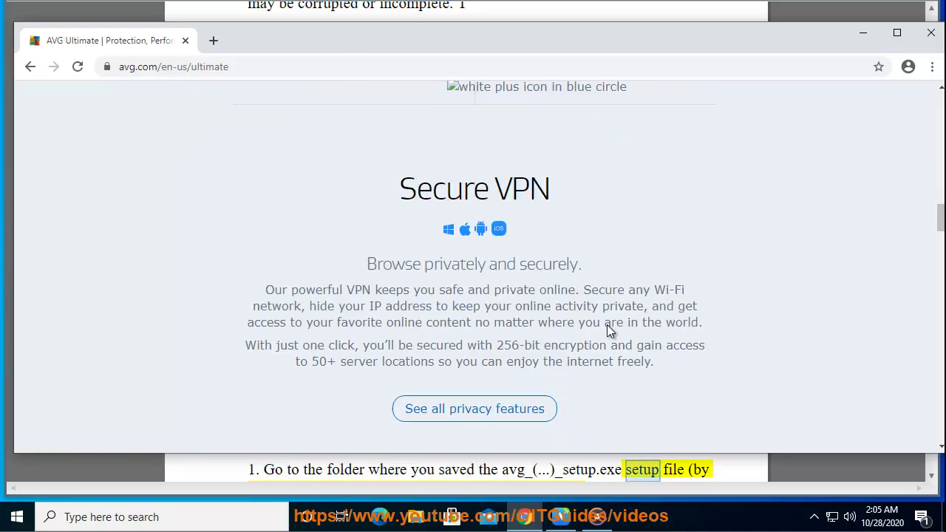
scroll(600, 338, "down", 15)
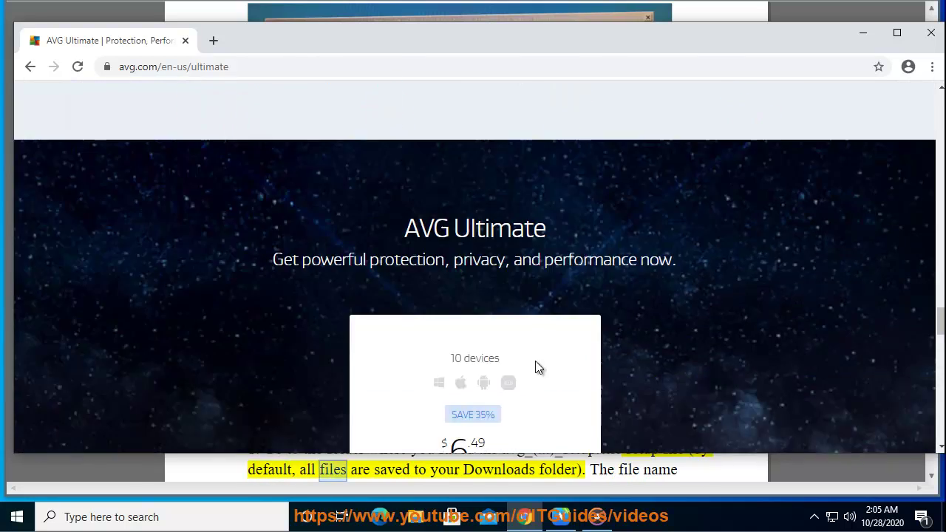
scroll(525, 377, "down", 5)
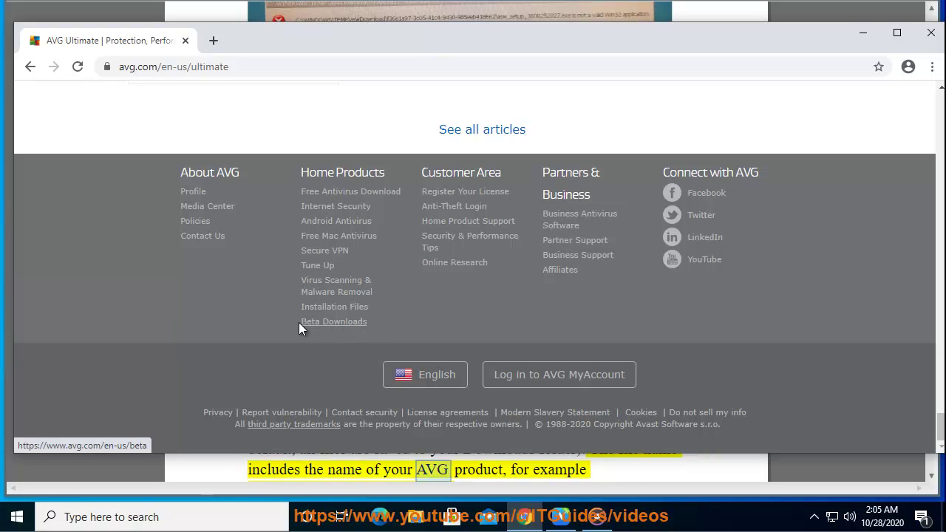
left_click(862, 33)
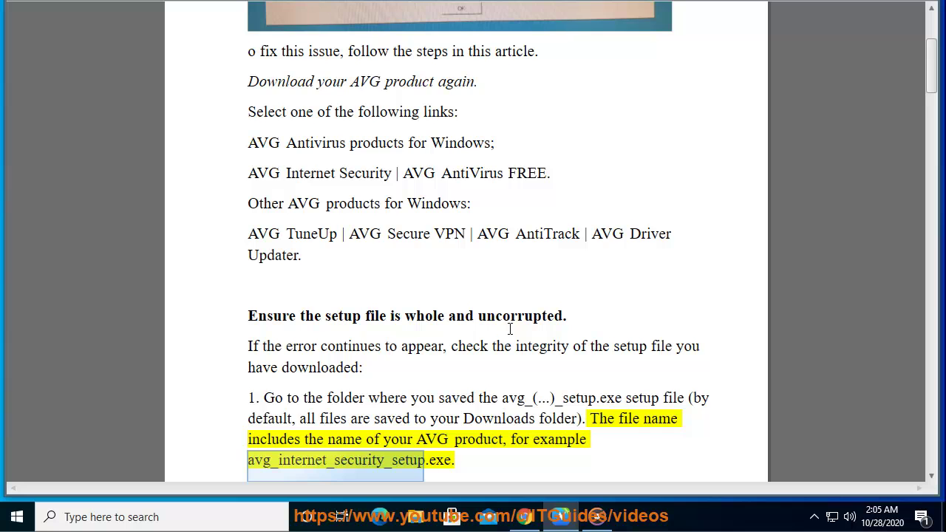
Step: Open the Digital Signatures tab in avg_secure_vpn_setup.exe's Properties from the desktop
scroll(764, 128, "down", 3)
key("super+d")
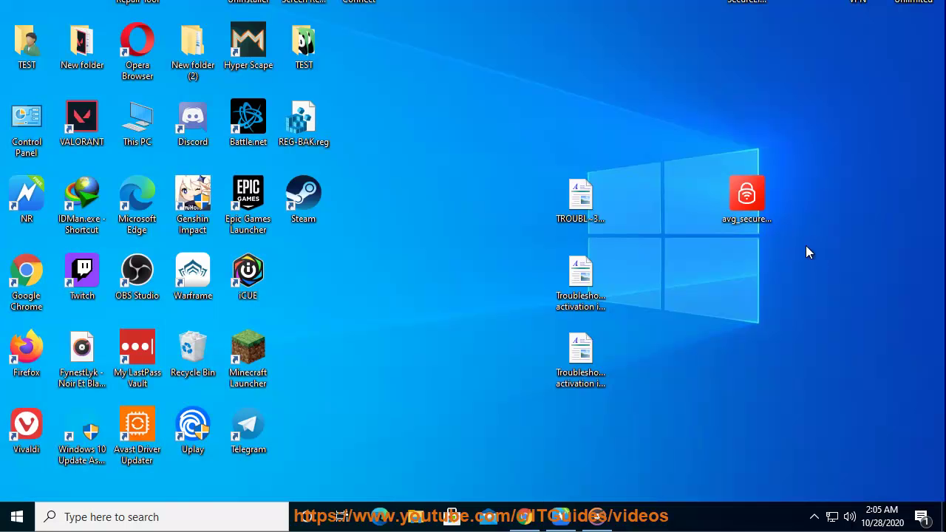
right_click(757, 201)
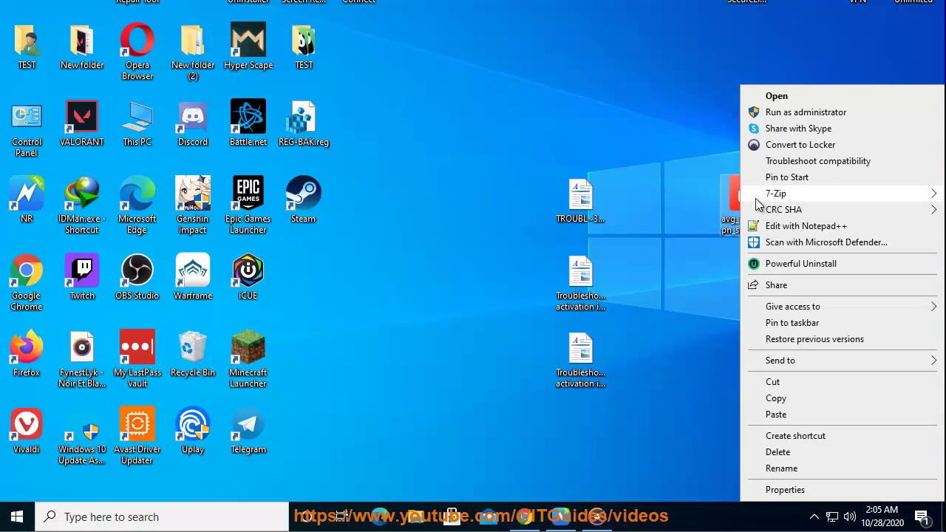
left_click(785, 490)
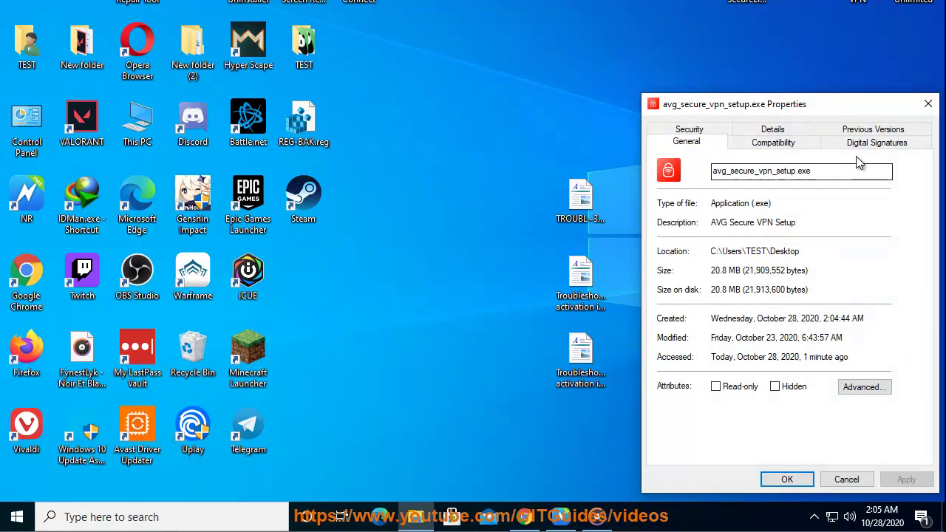
left_click(876, 143)
Step: Inspect both AVG Technologies signatures, sha1 and sha256, then bring the troubleshooting PDF forward
left_click(727, 206)
left_click_drag(744, 187, 786, 191)
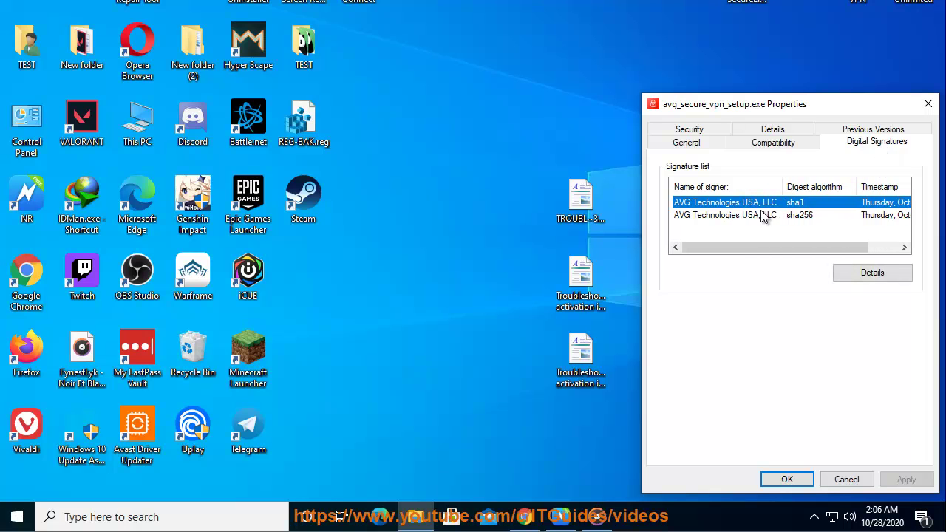
left_click(767, 215)
left_click(760, 203)
left_click(562, 518)
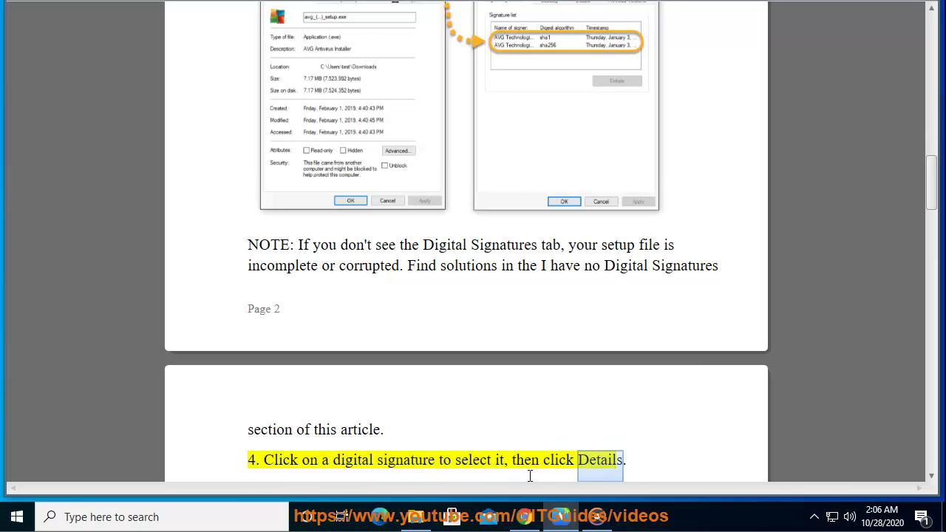
Step: Confirm the sha1 AVG signature shows 'This digital signature is OK', checking its certificate and DigiCert countersignature
left_click(419, 520)
left_click(872, 273)
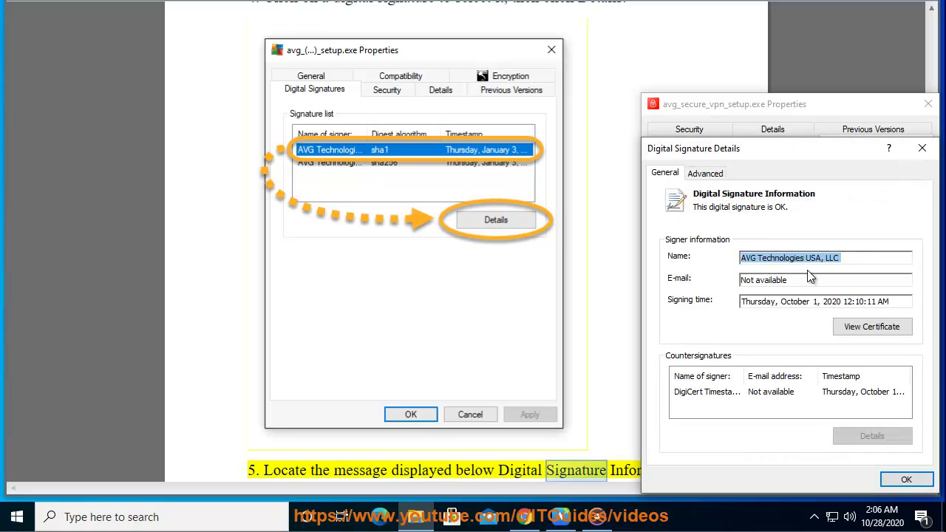
left_click(883, 330)
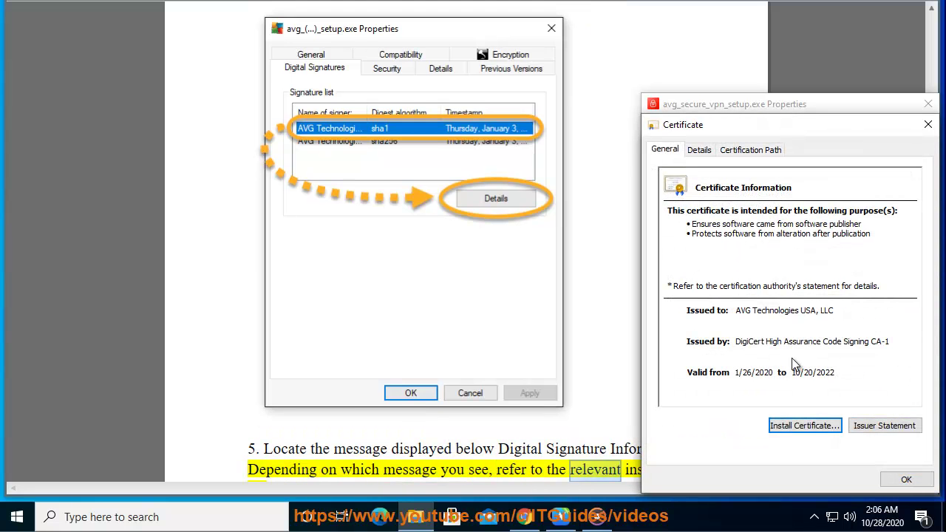
left_click(898, 479)
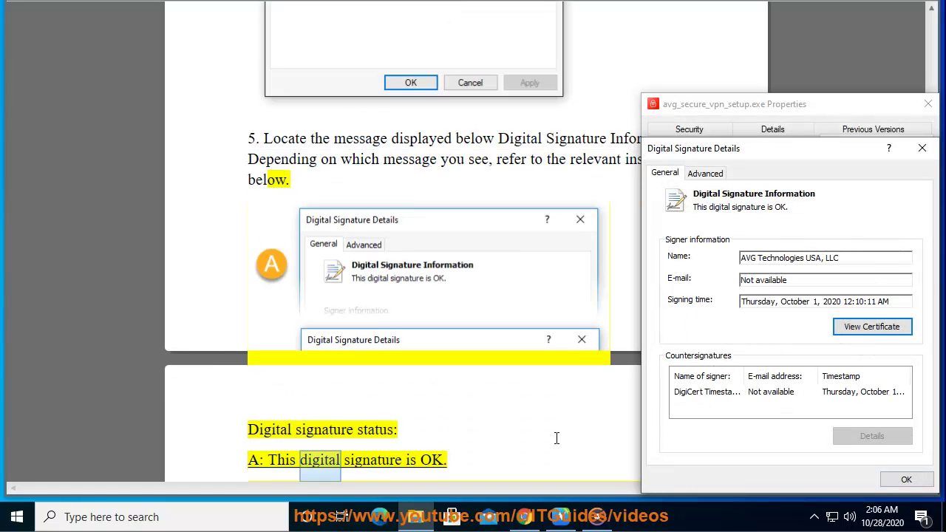
left_click(720, 399)
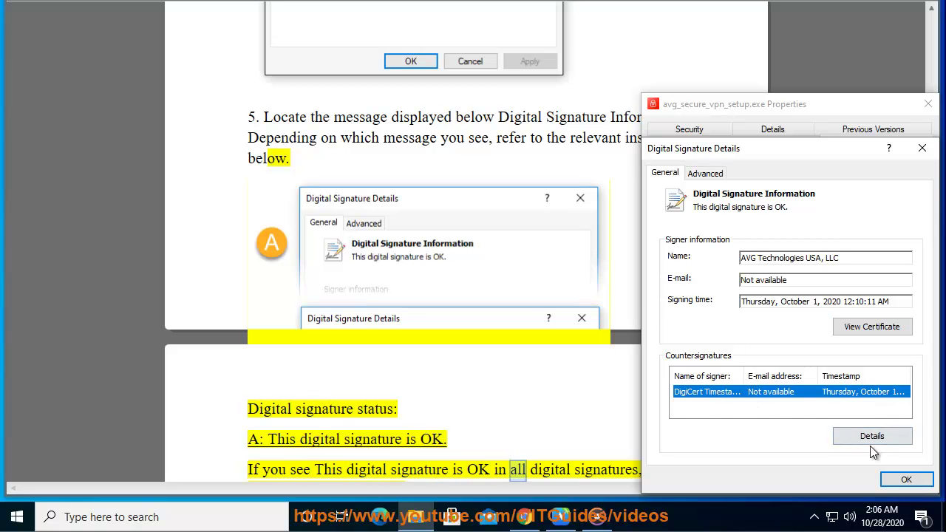
left_click(904, 301)
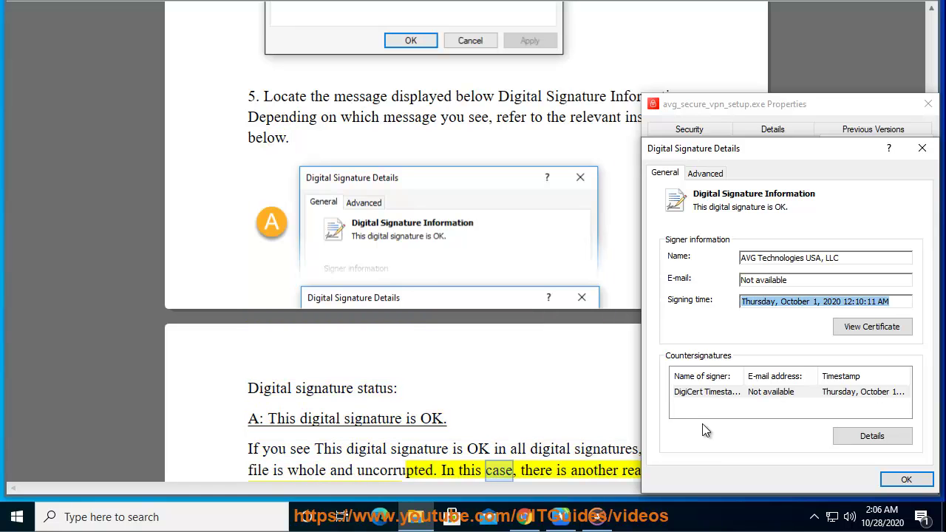
left_click(633, 397)
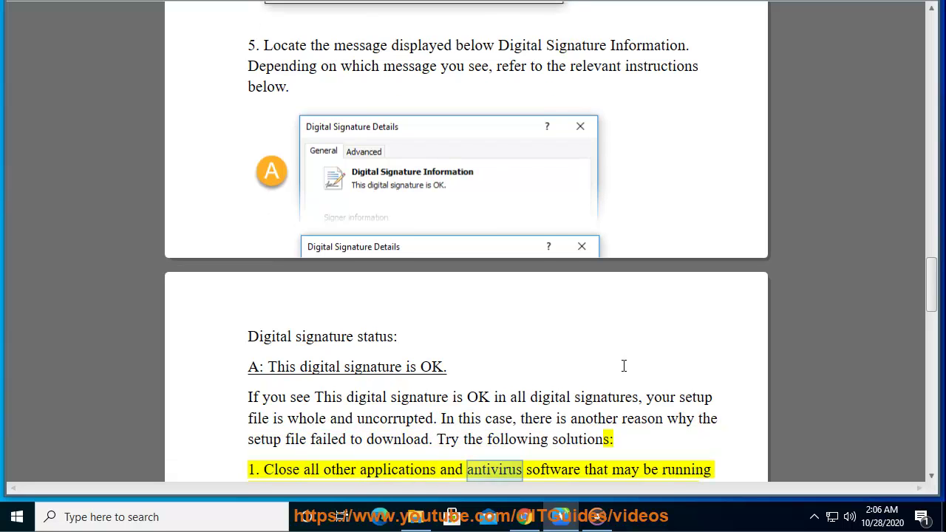
Step: Review CPU and memory performance and the sorted running processes in Task Manager
right_click(640, 522)
left_click(694, 386)
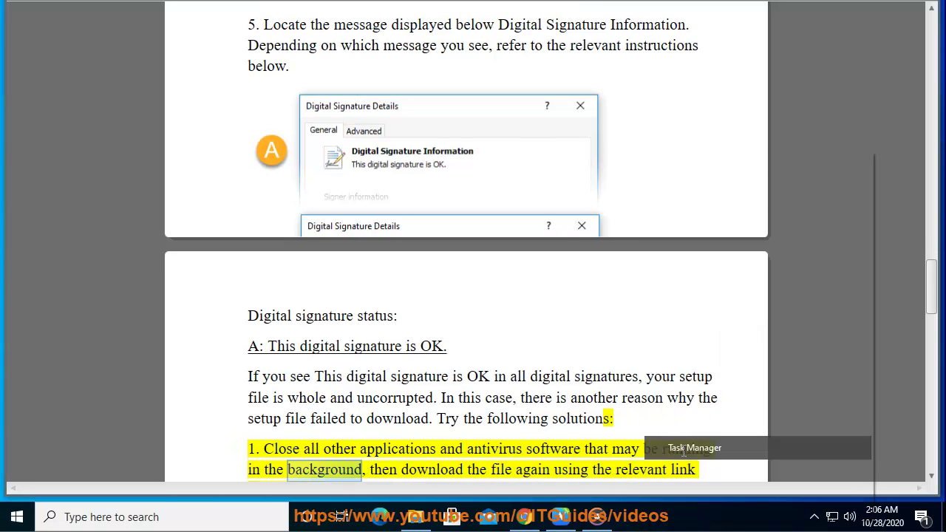
left_click(571, 105)
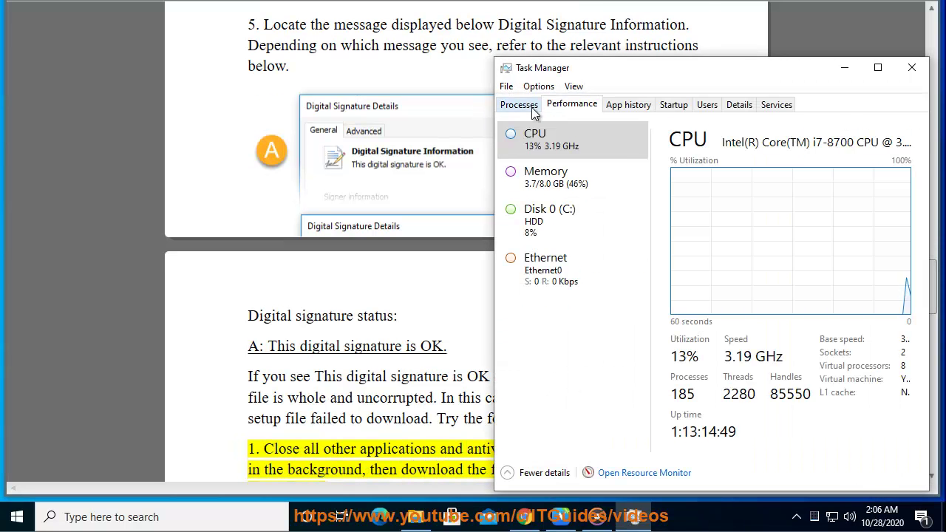
left_click(519, 104)
left_click(401, 394)
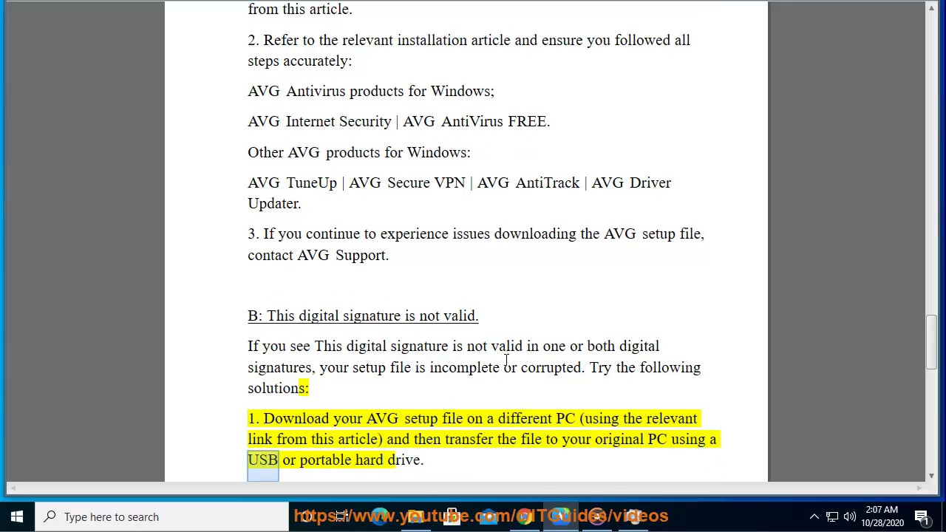
left_click(814, 516)
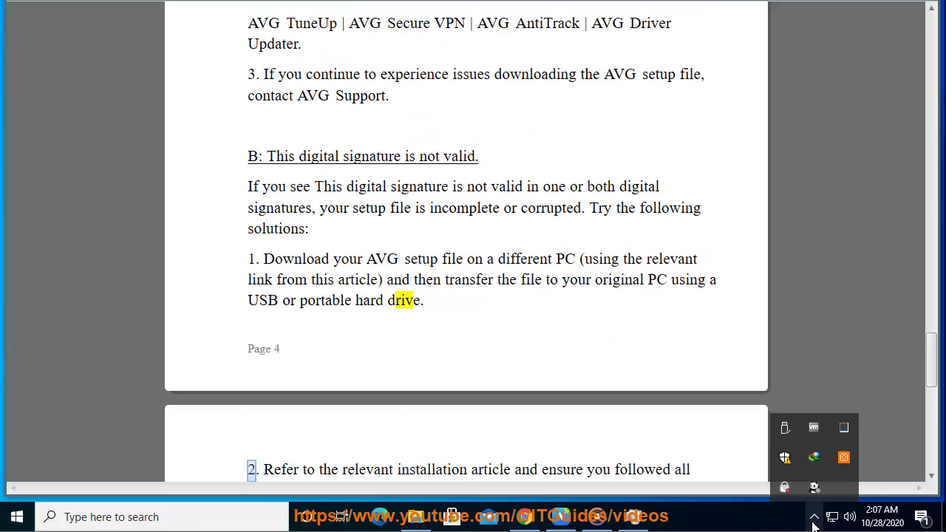
left_click(785, 429)
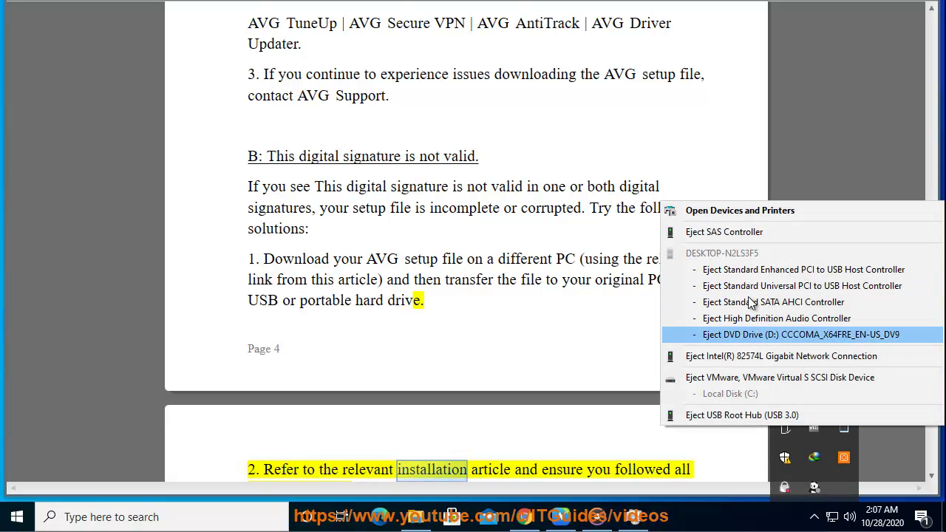
left_click(478, 360)
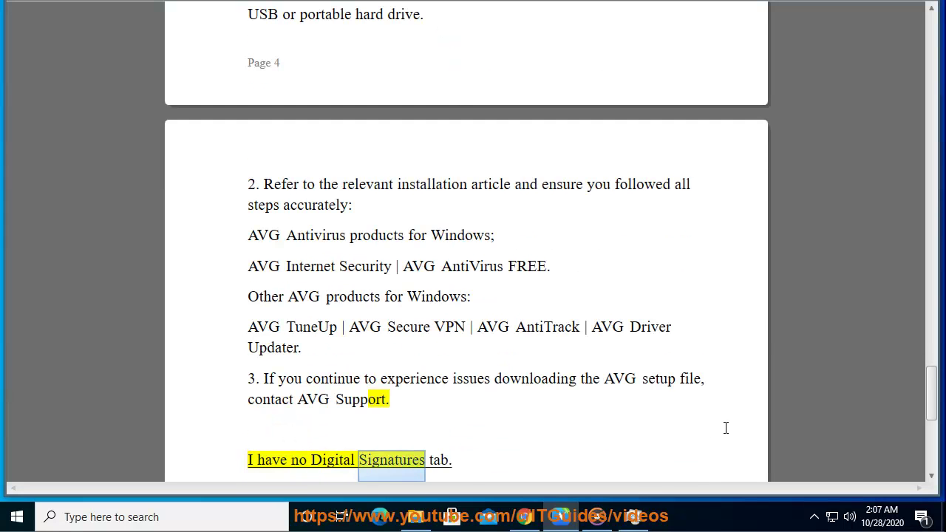
Step: Close the setup file's Digital Signature Details window and return to the troubleshooting PDF
key("alt+Tab")
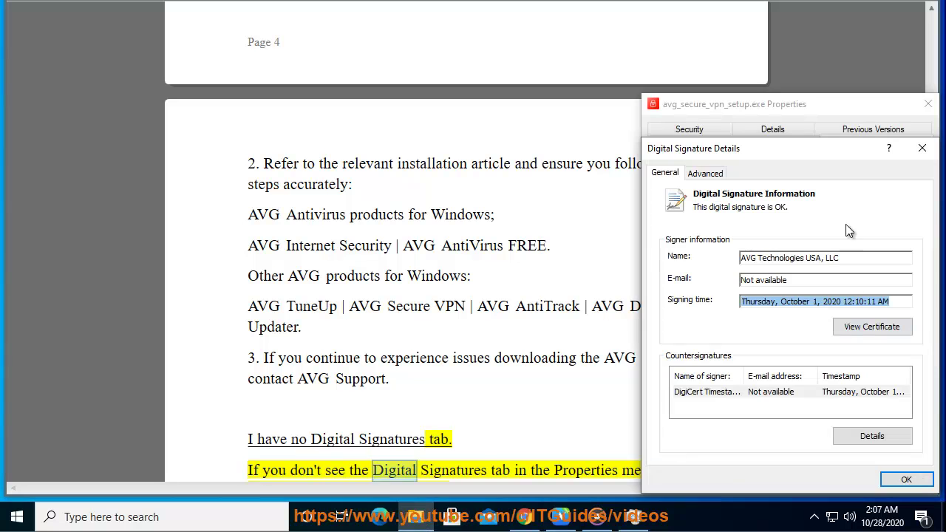
left_click(922, 148)
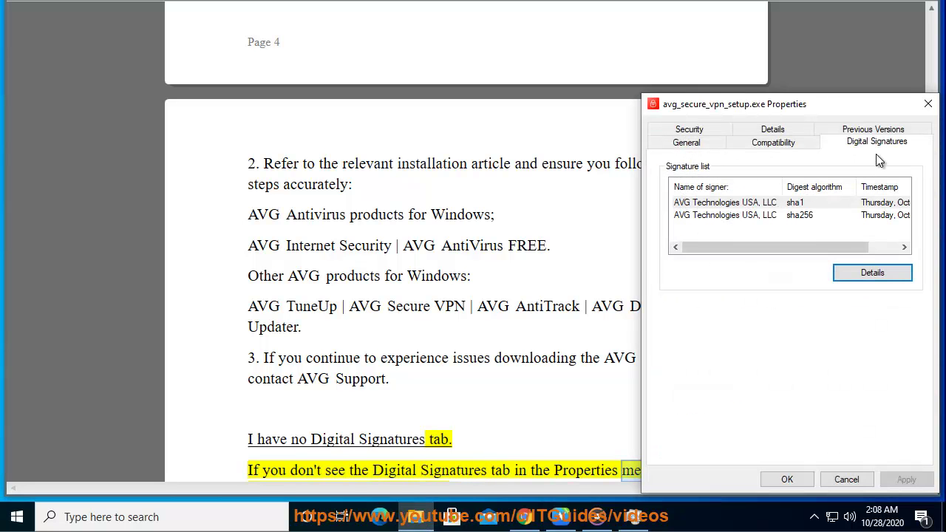
left_click(523, 421)
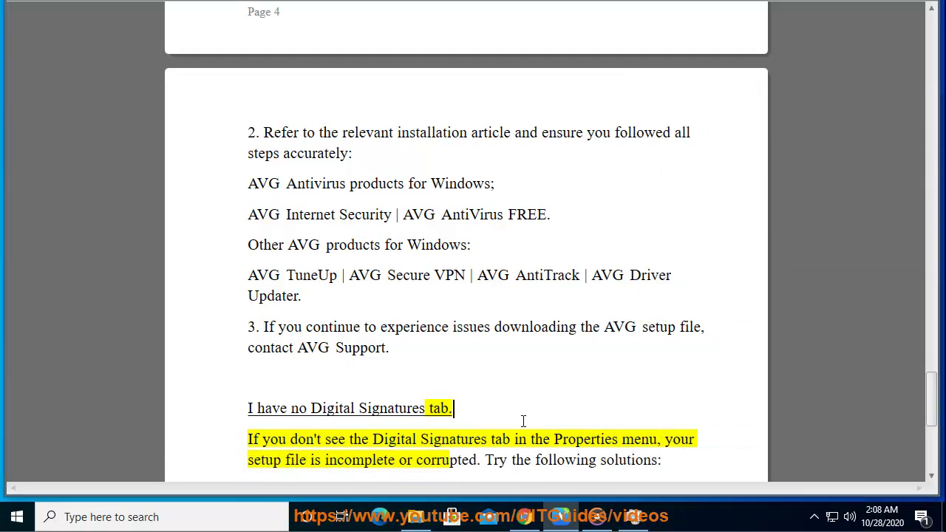